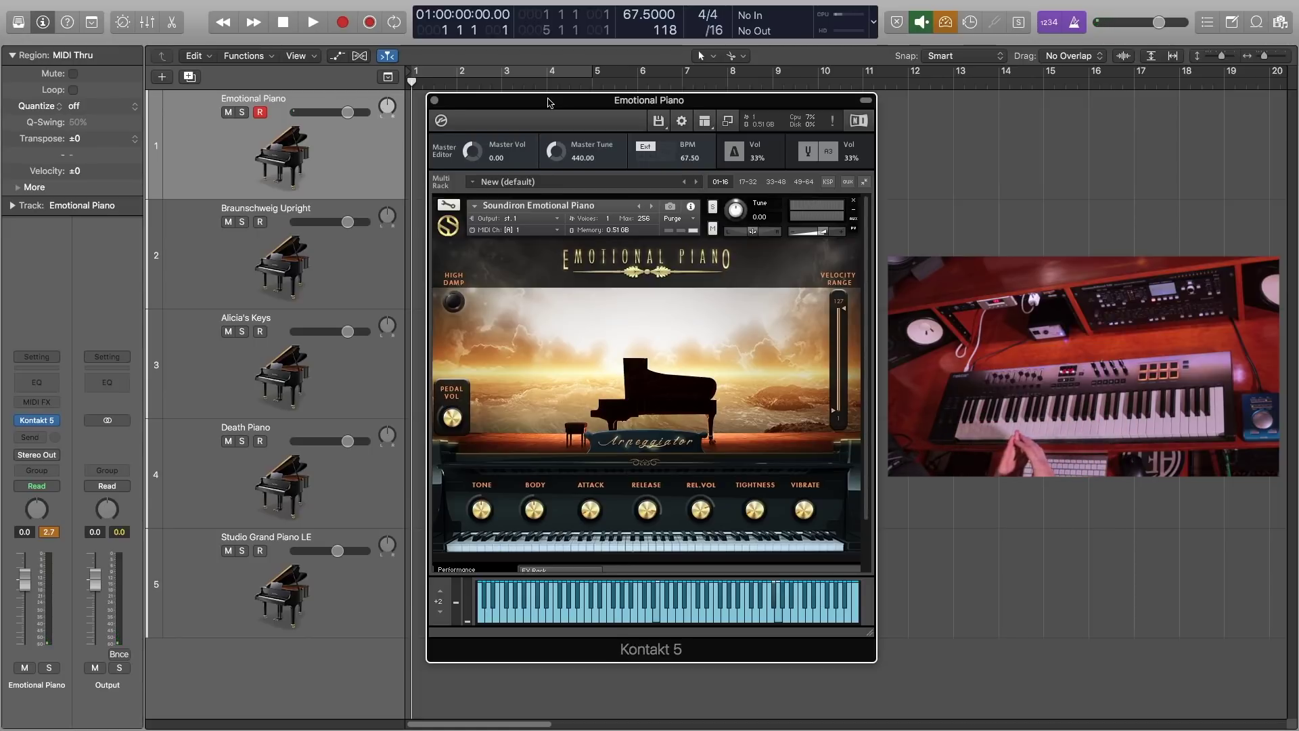
scroll(582, 523, down, 3)
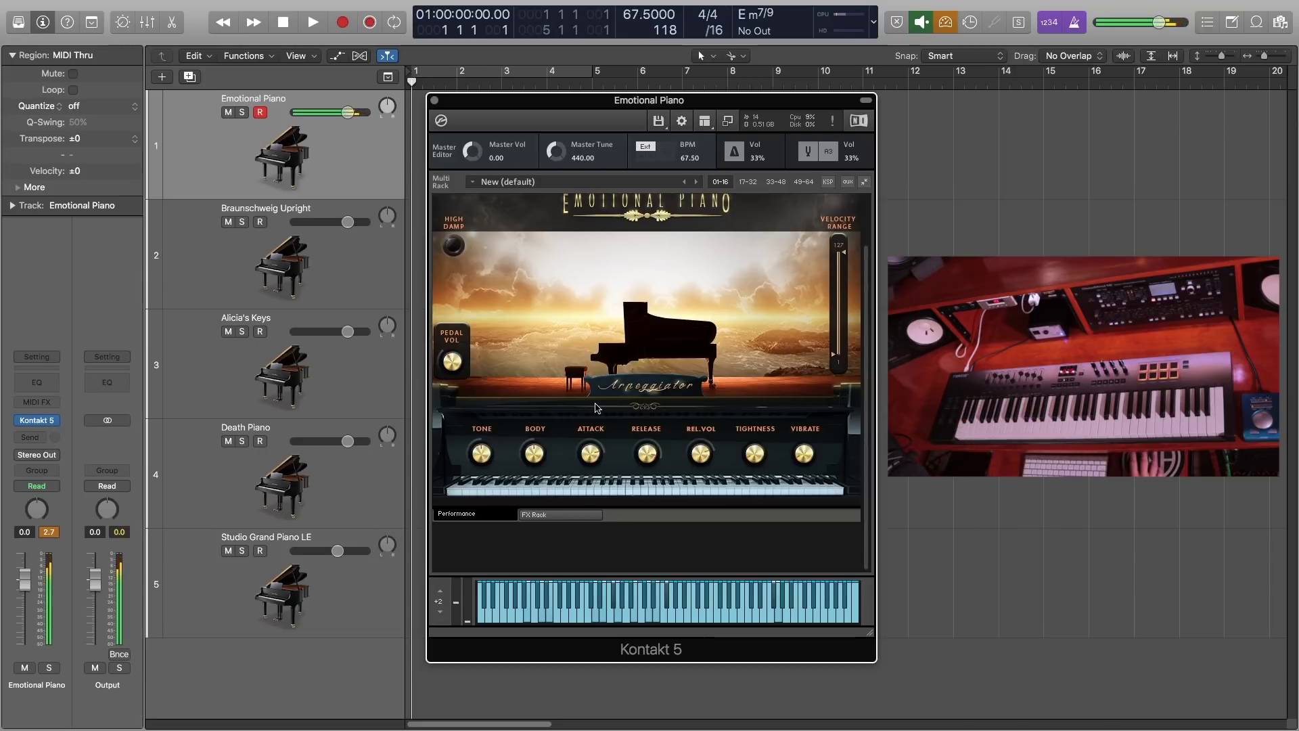
- Keep Cathedral as the reverb type in the Emotional Piano's effects rack
click(573, 512)
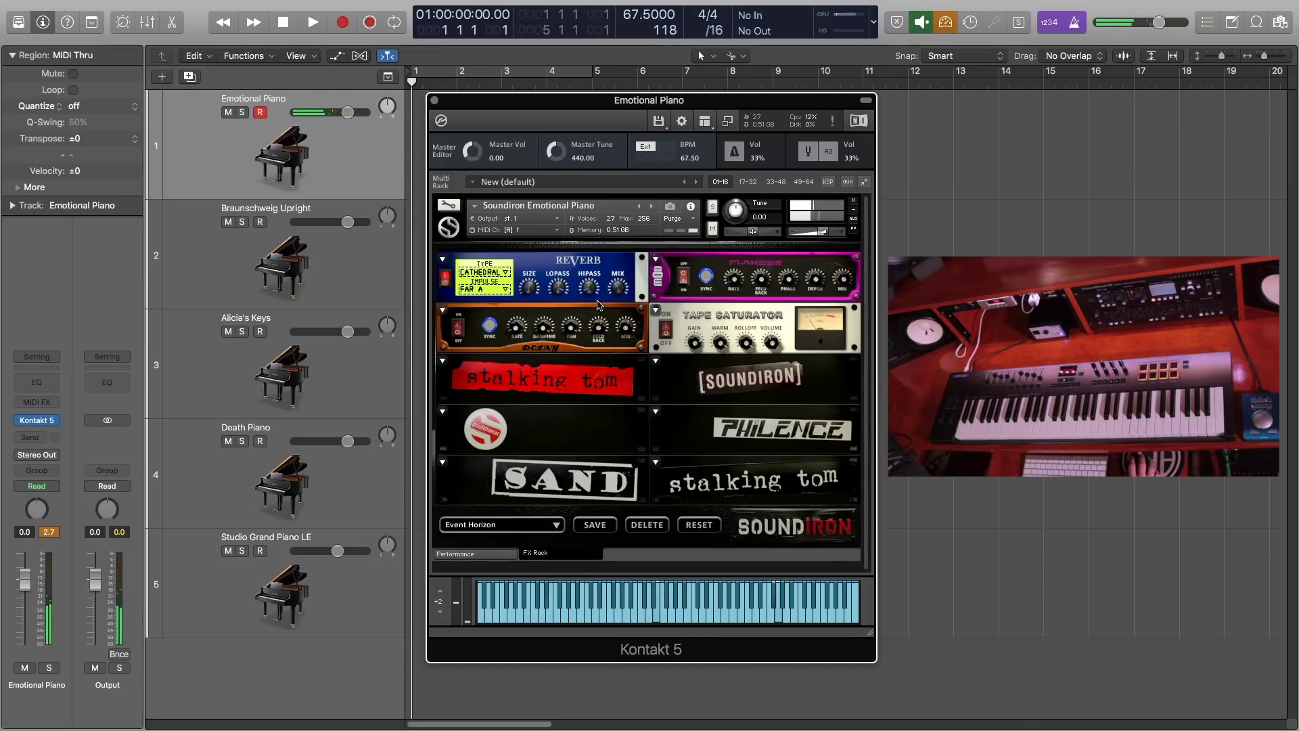
click(482, 274)
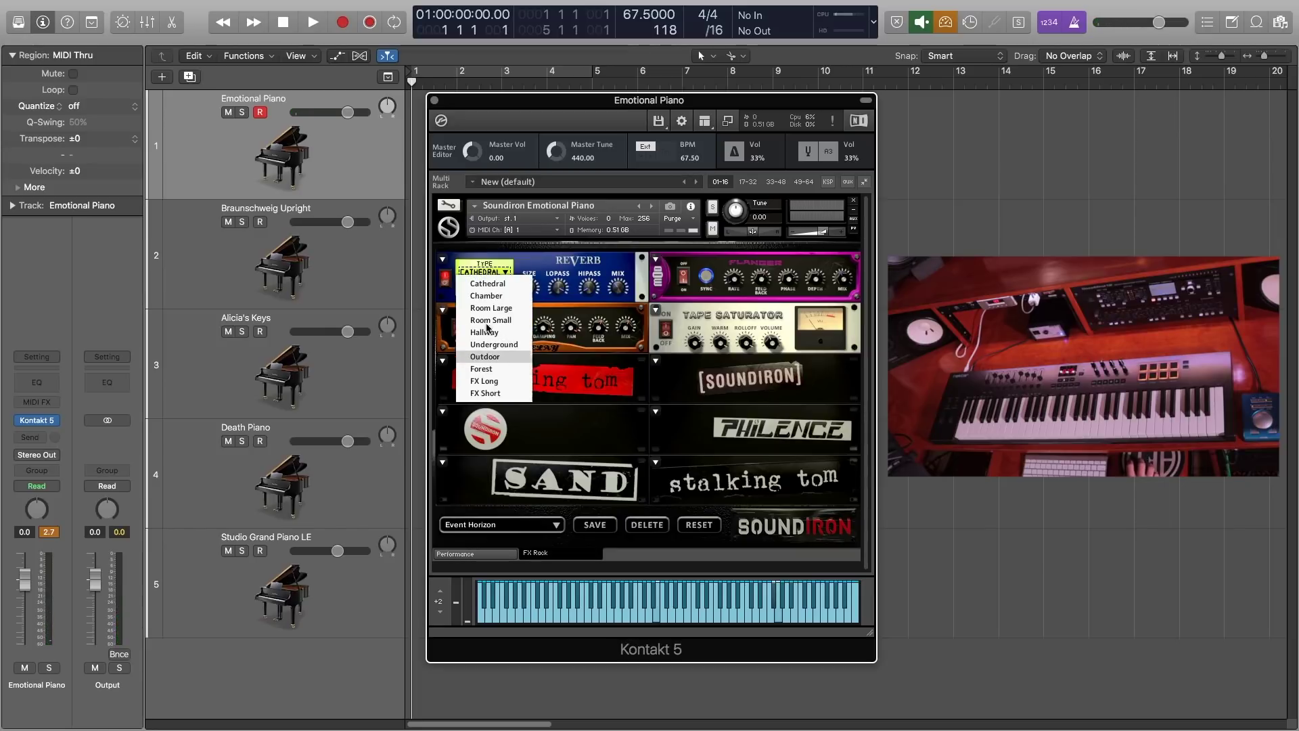
click(618, 266)
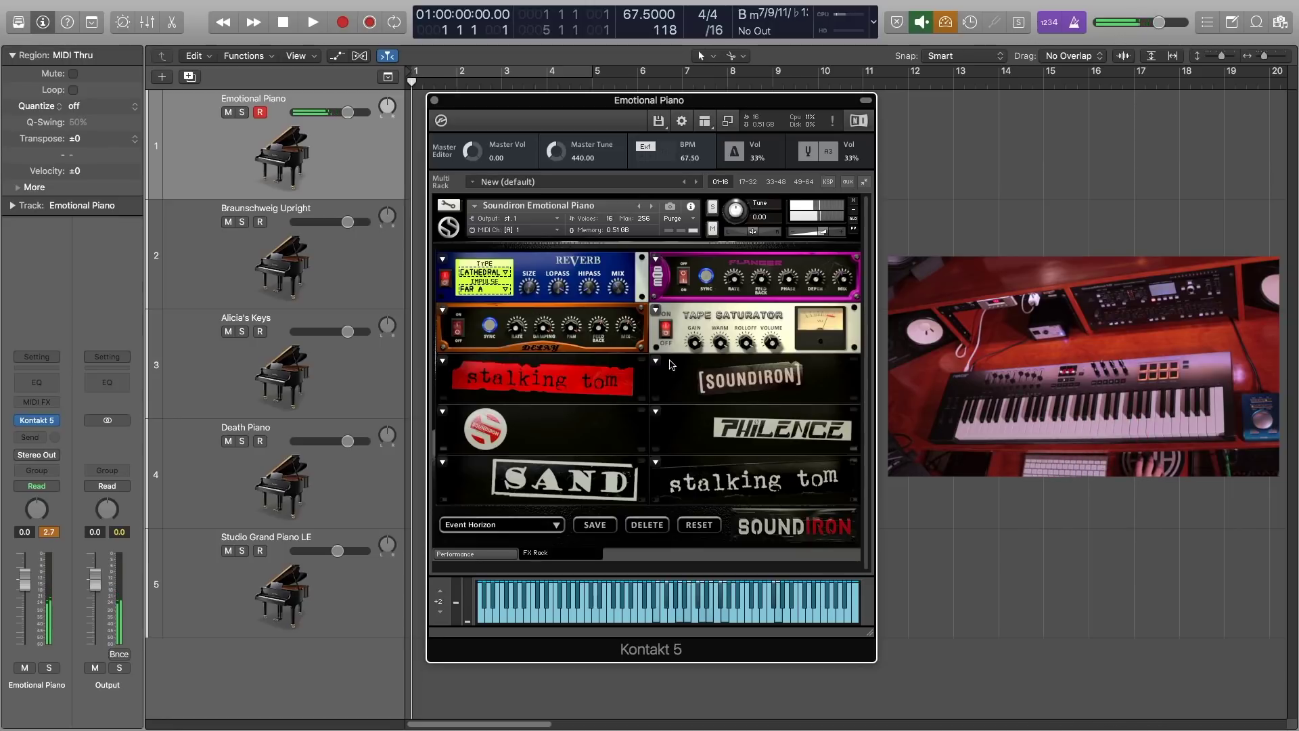
- Return to Emotional Piano's performance page, then select Braunschweig Upright and Alicia's Keys
click(489, 557)
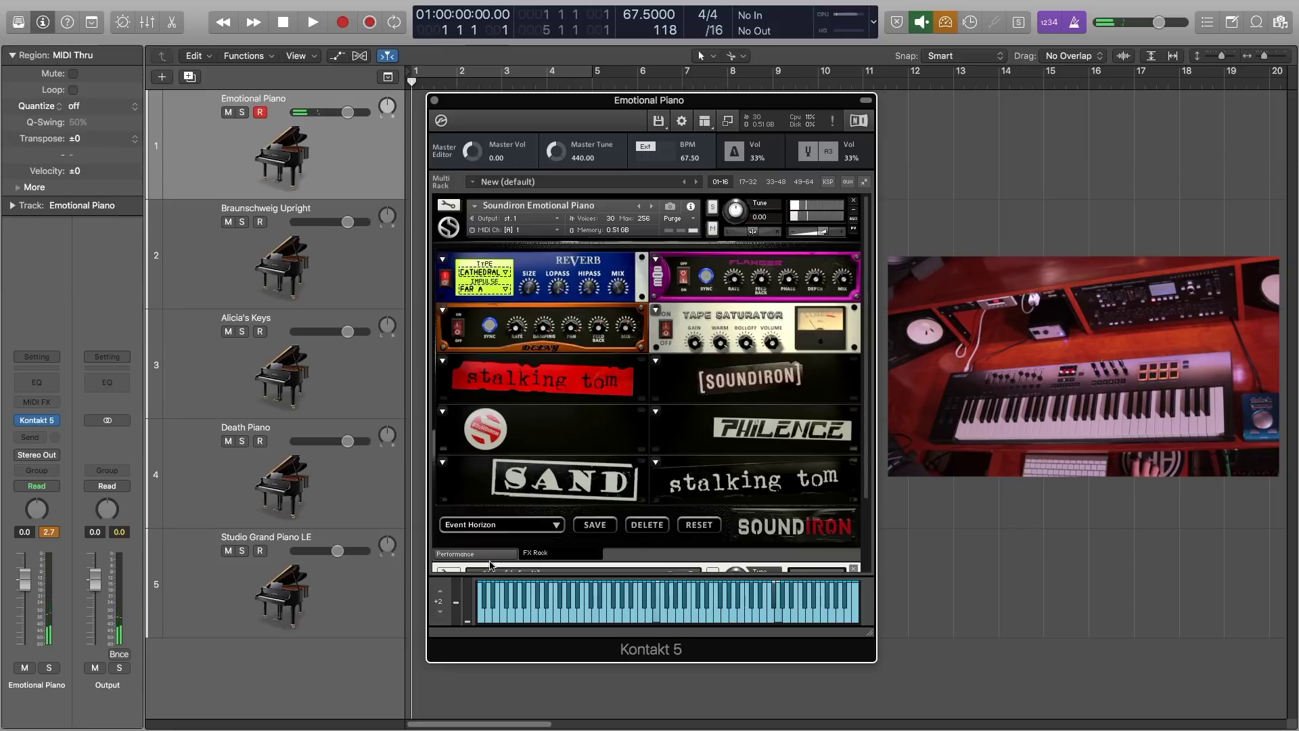
click(390, 224)
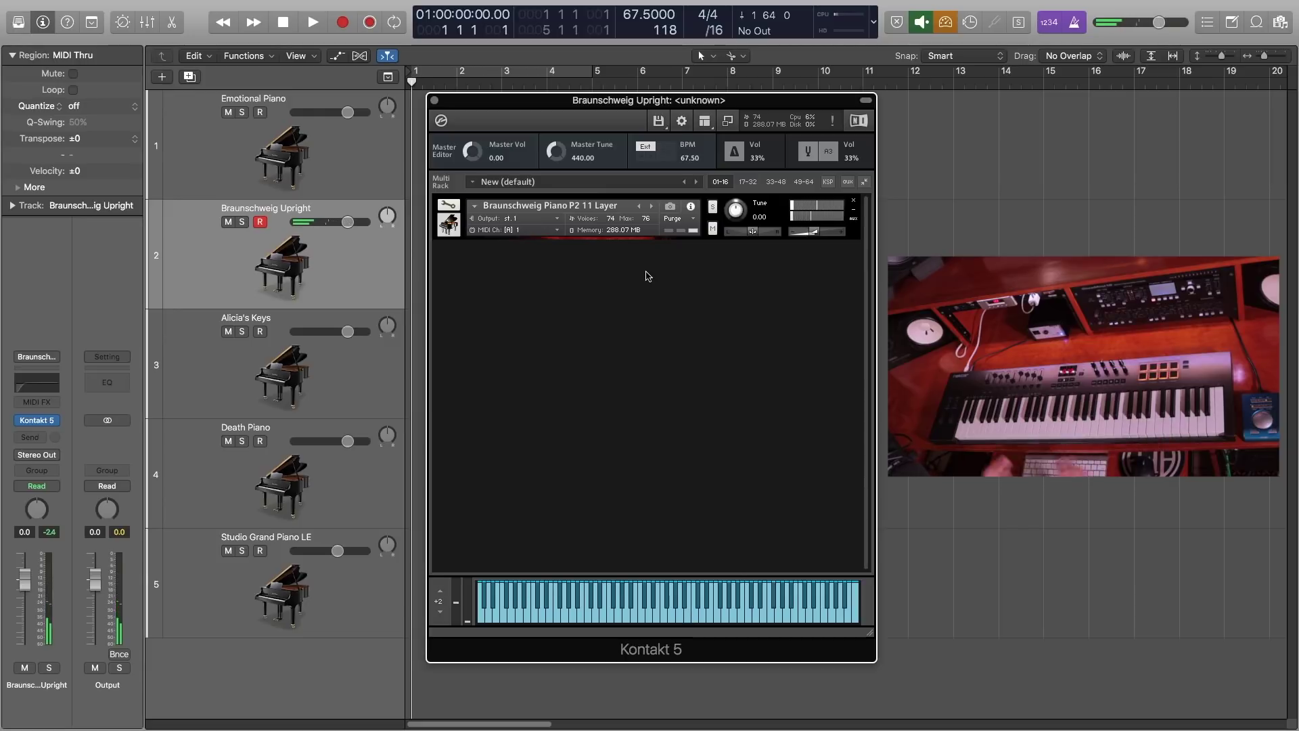
key(Down)
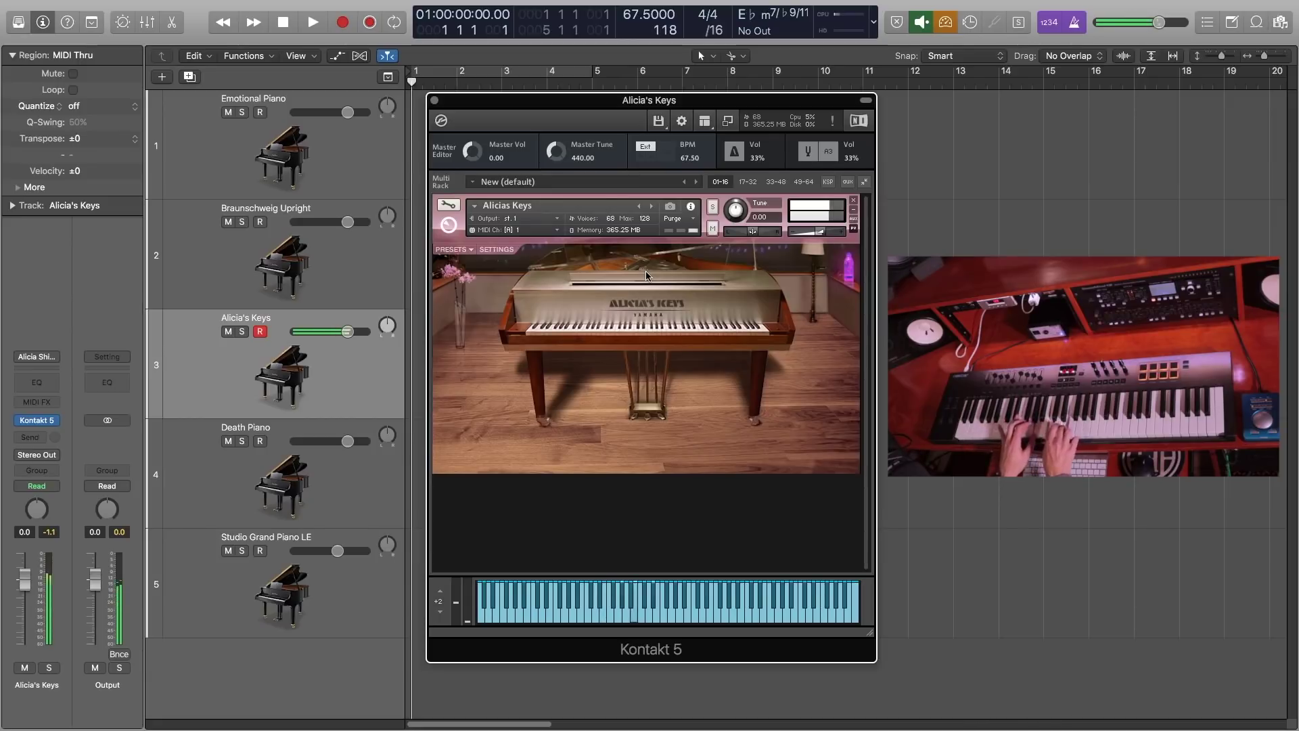
click(496, 253)
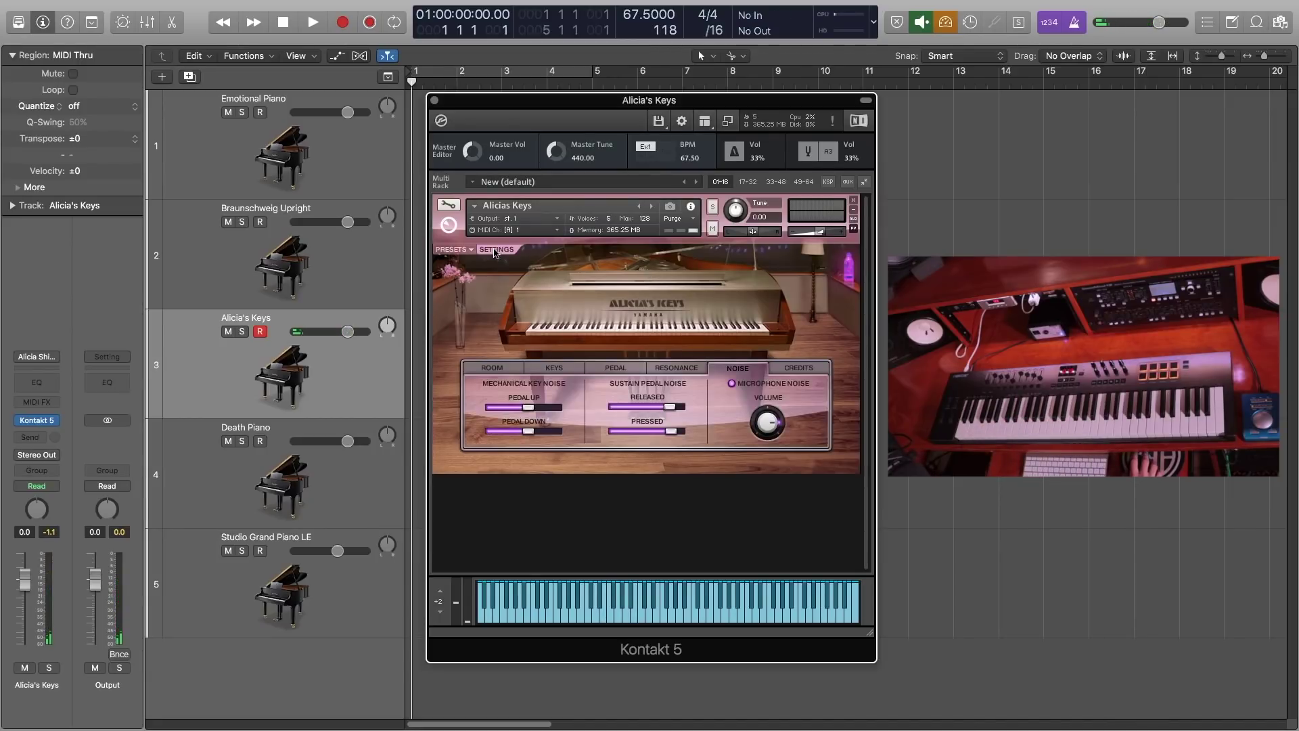
click(515, 366)
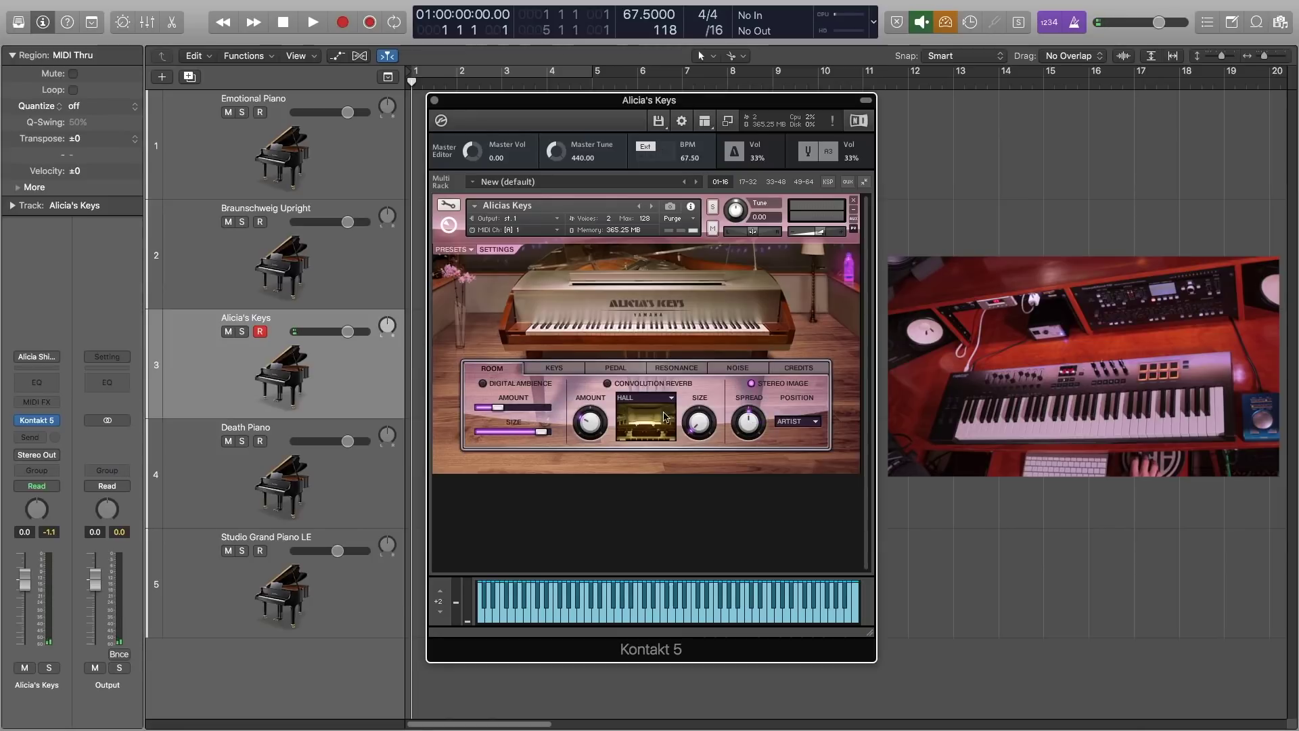
click(643, 398)
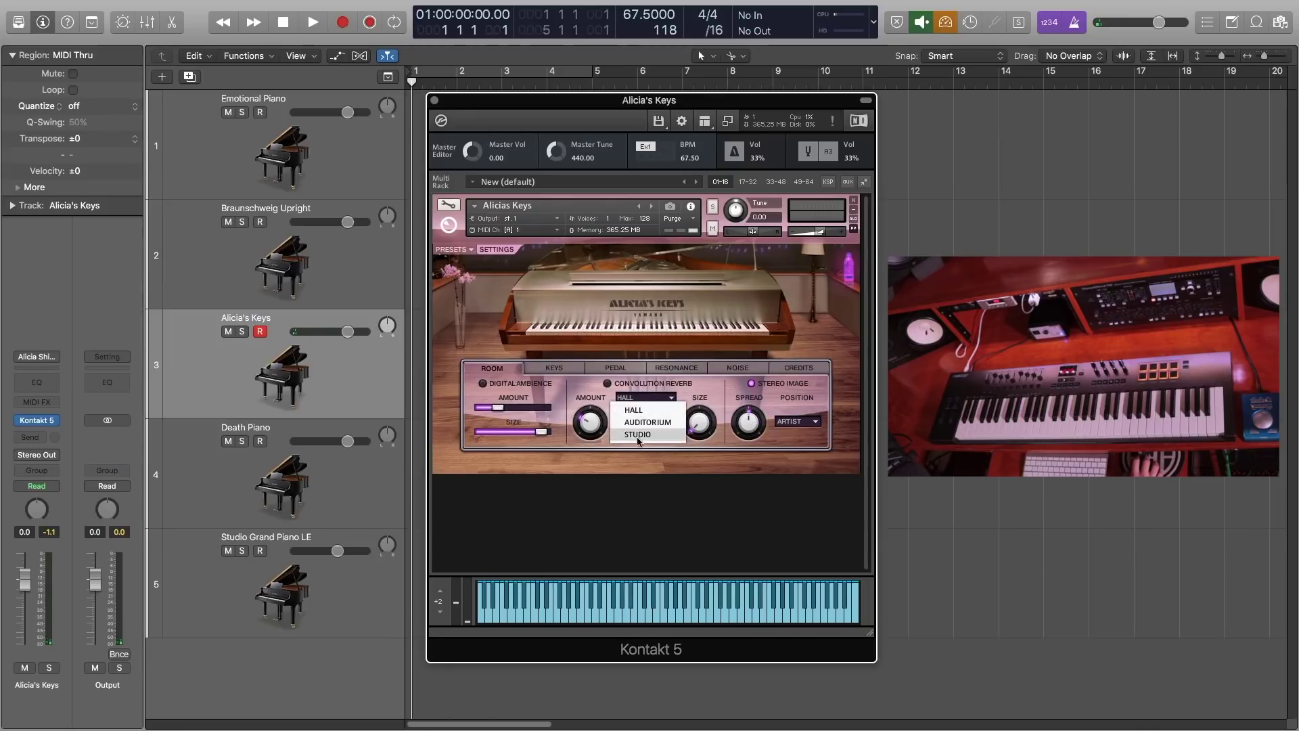
click(640, 404)
click(558, 368)
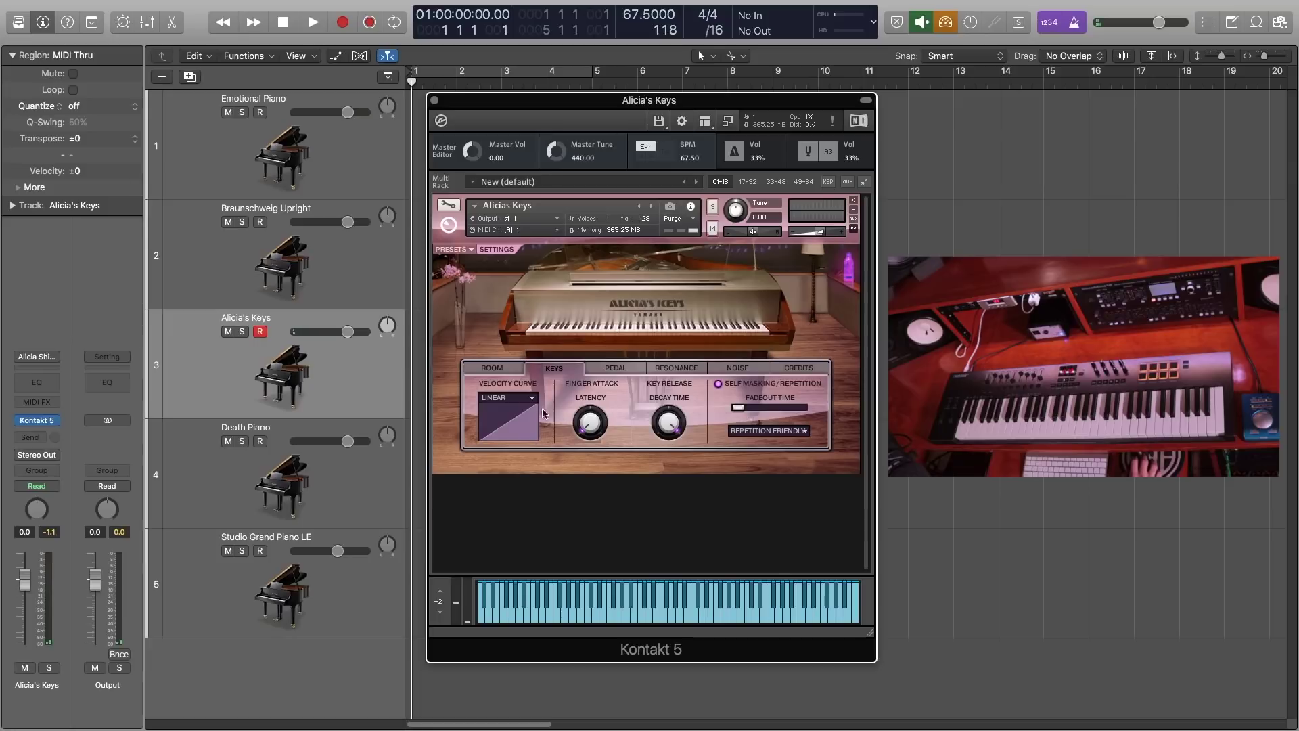
click(612, 369)
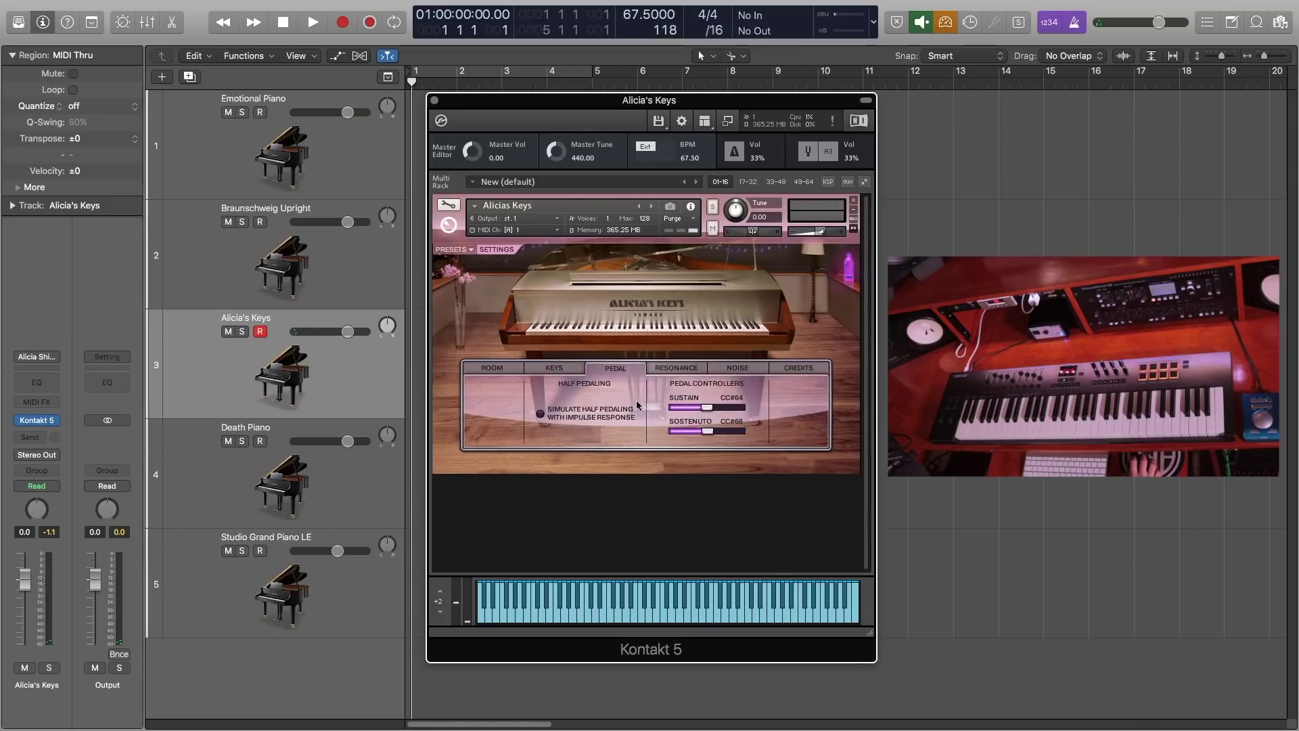
click(688, 373)
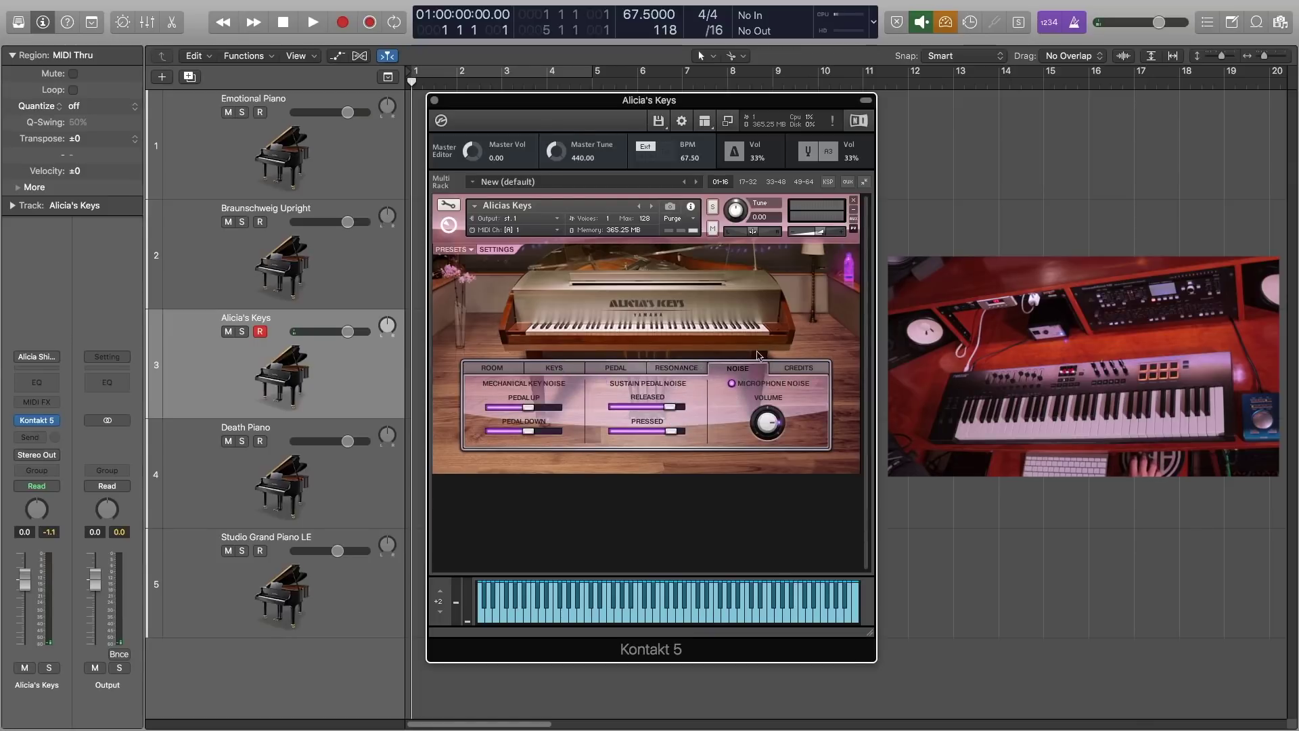
click(798, 371)
click(691, 372)
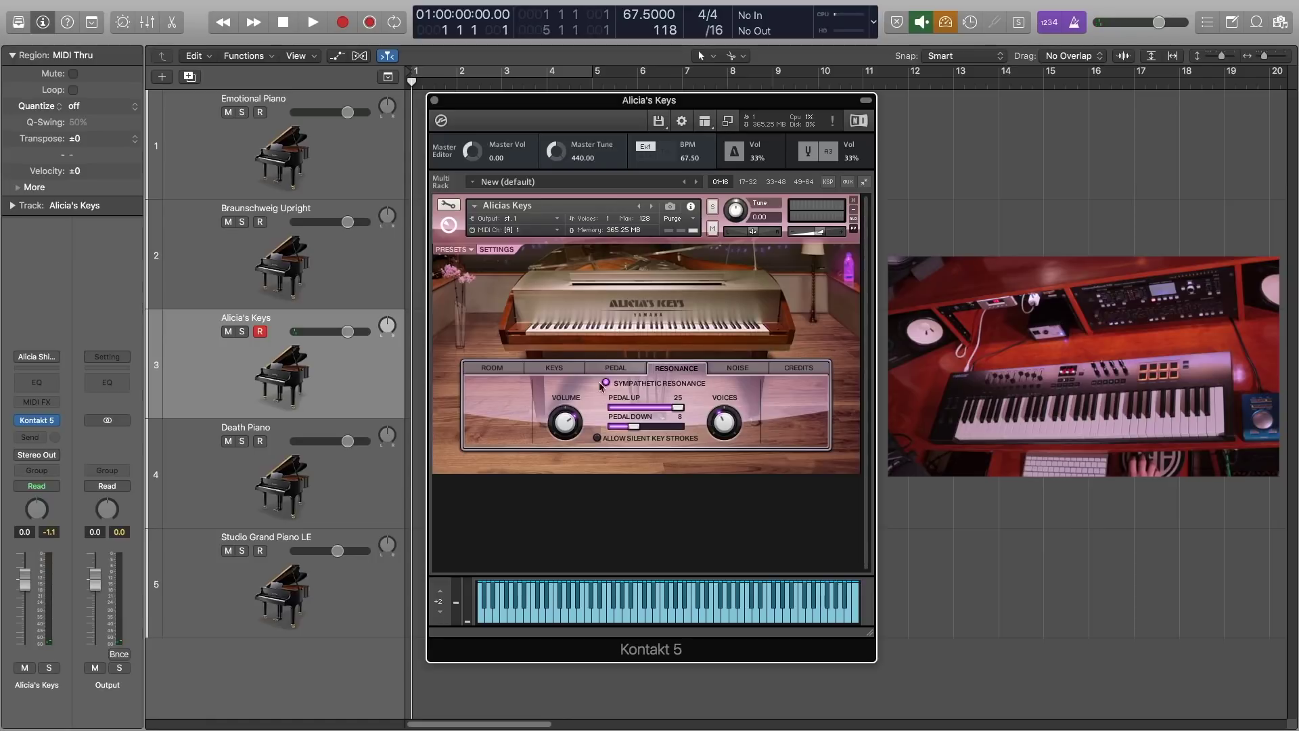
click(505, 371)
click(502, 250)
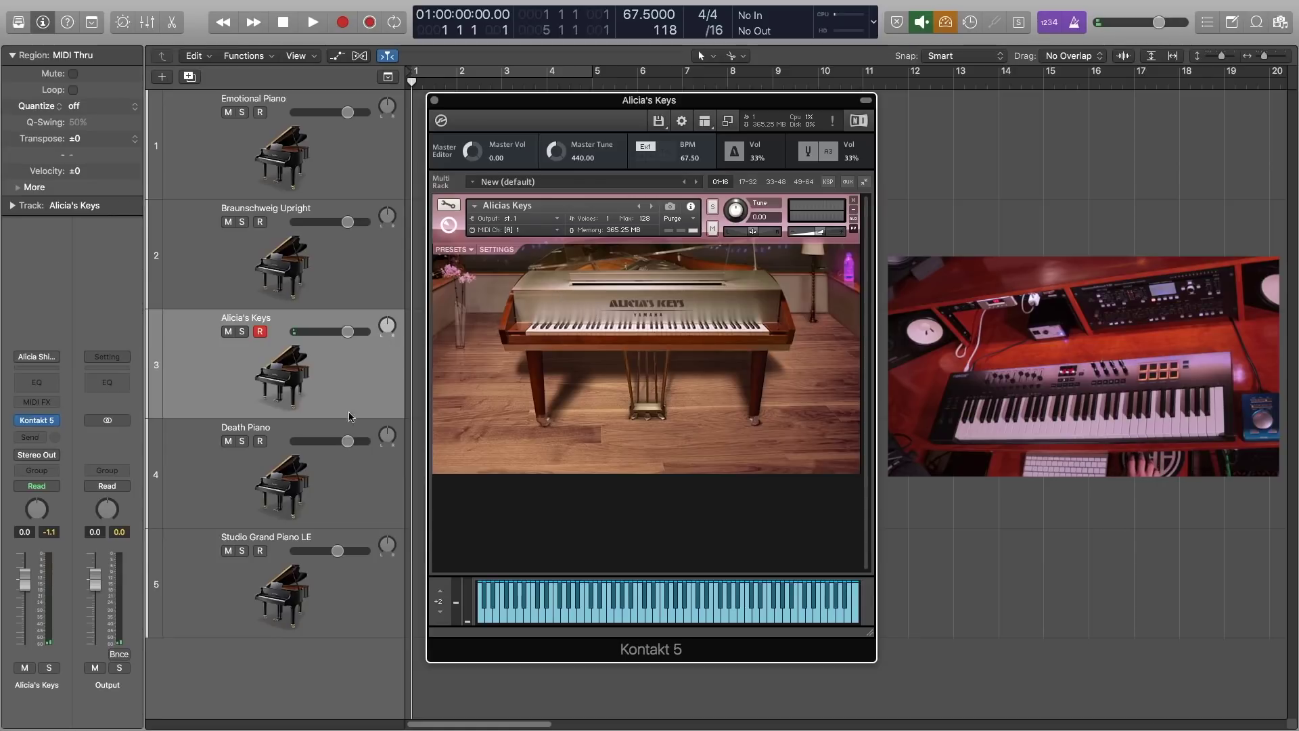
- Select the Death Piano track so Kontakt shows the Death Piano instrument
click(304, 462)
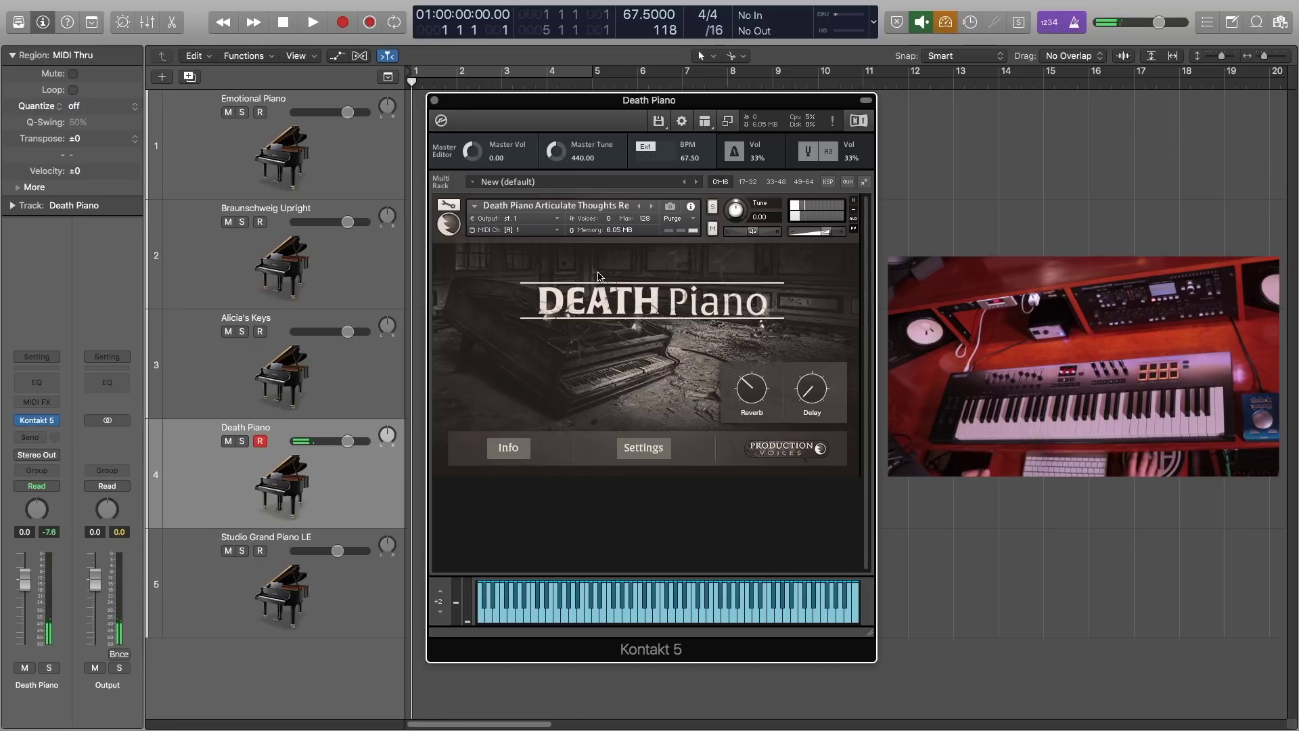
click(653, 439)
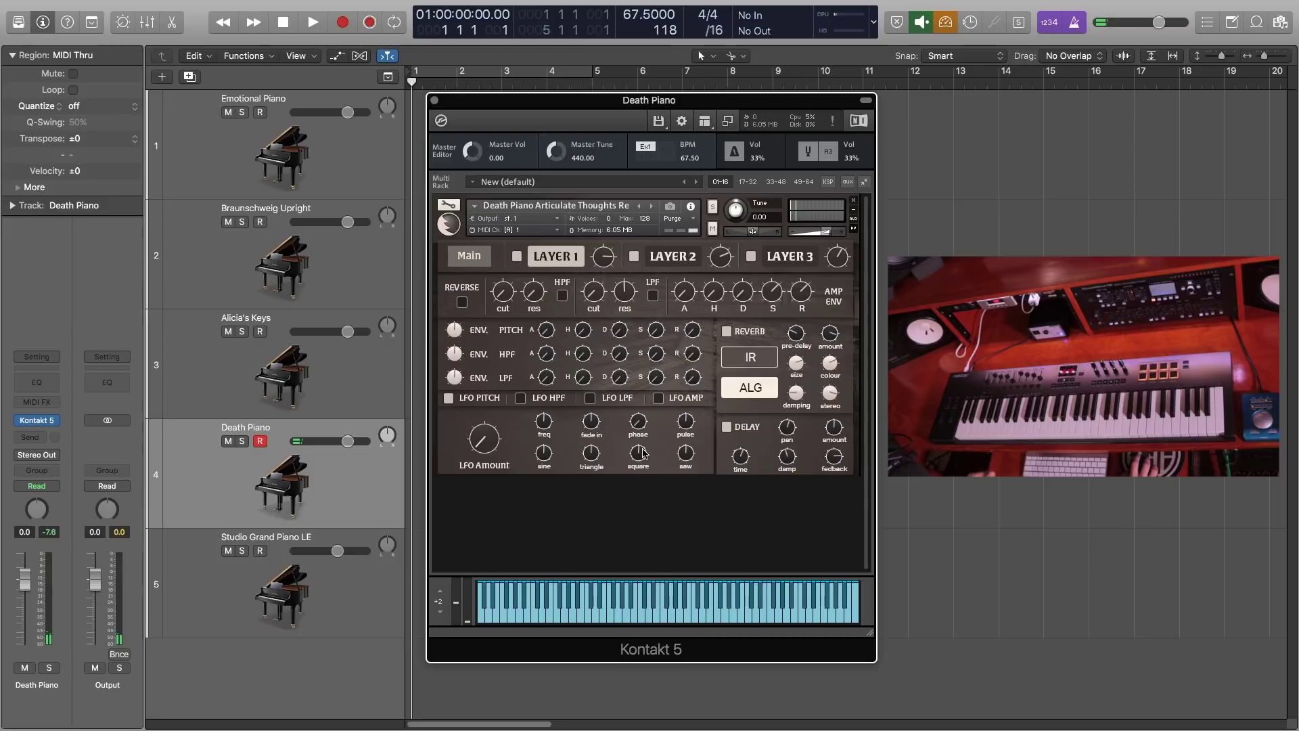
click(671, 257)
click(556, 256)
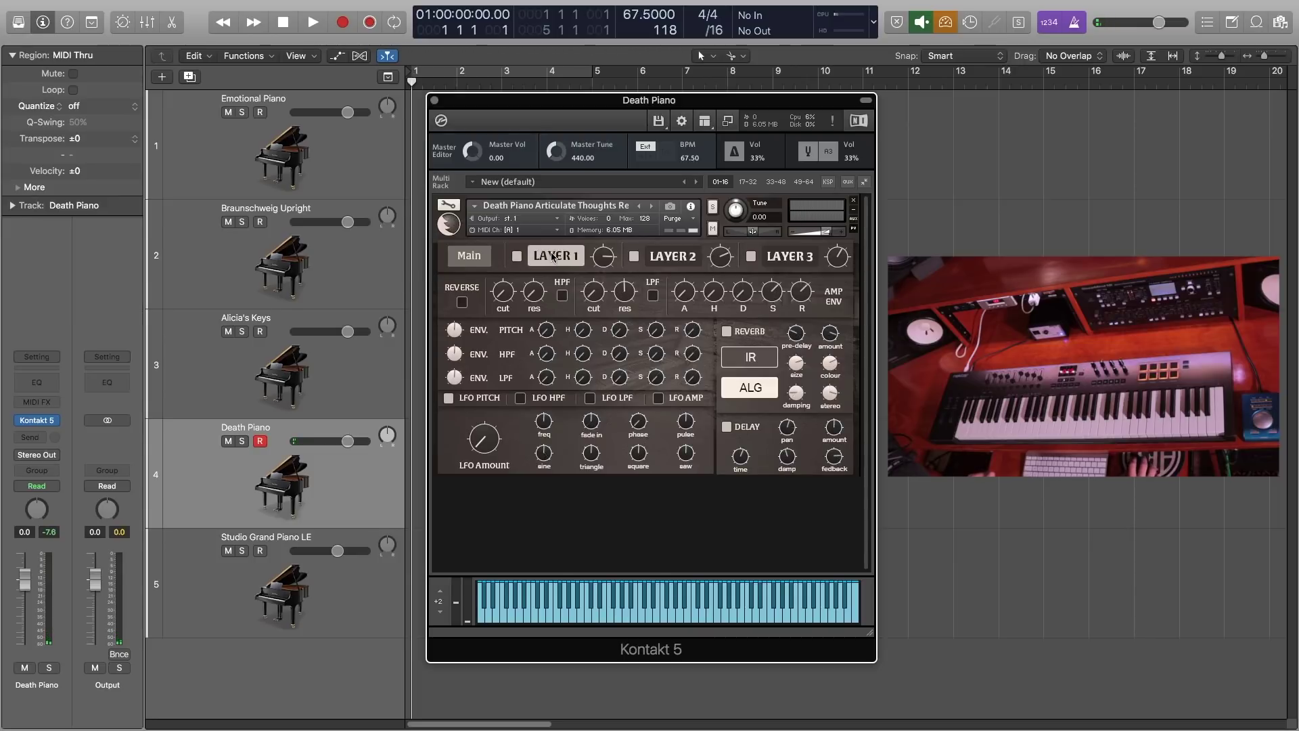
click(671, 257)
click(794, 263)
click(550, 258)
click(549, 258)
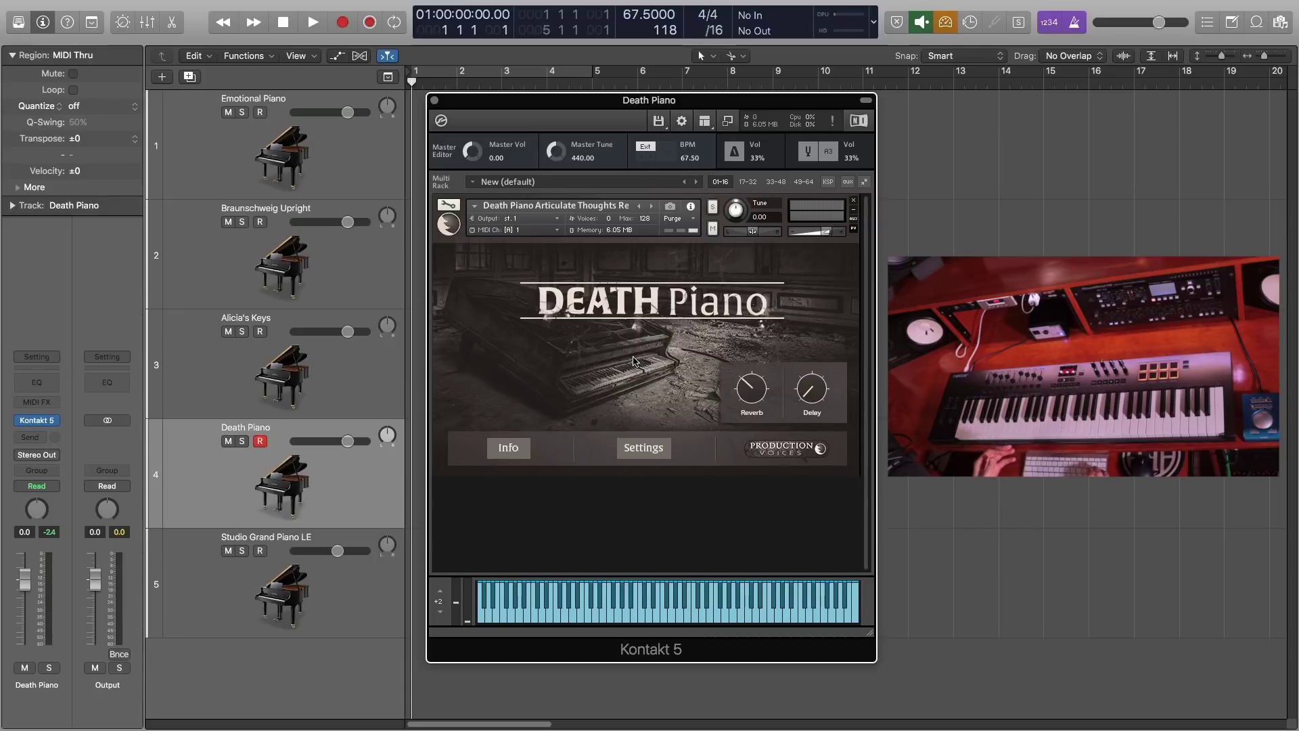
- Step down to the Studio Grand Piano LE track to bring up its Kontakt instrument
key(Down)
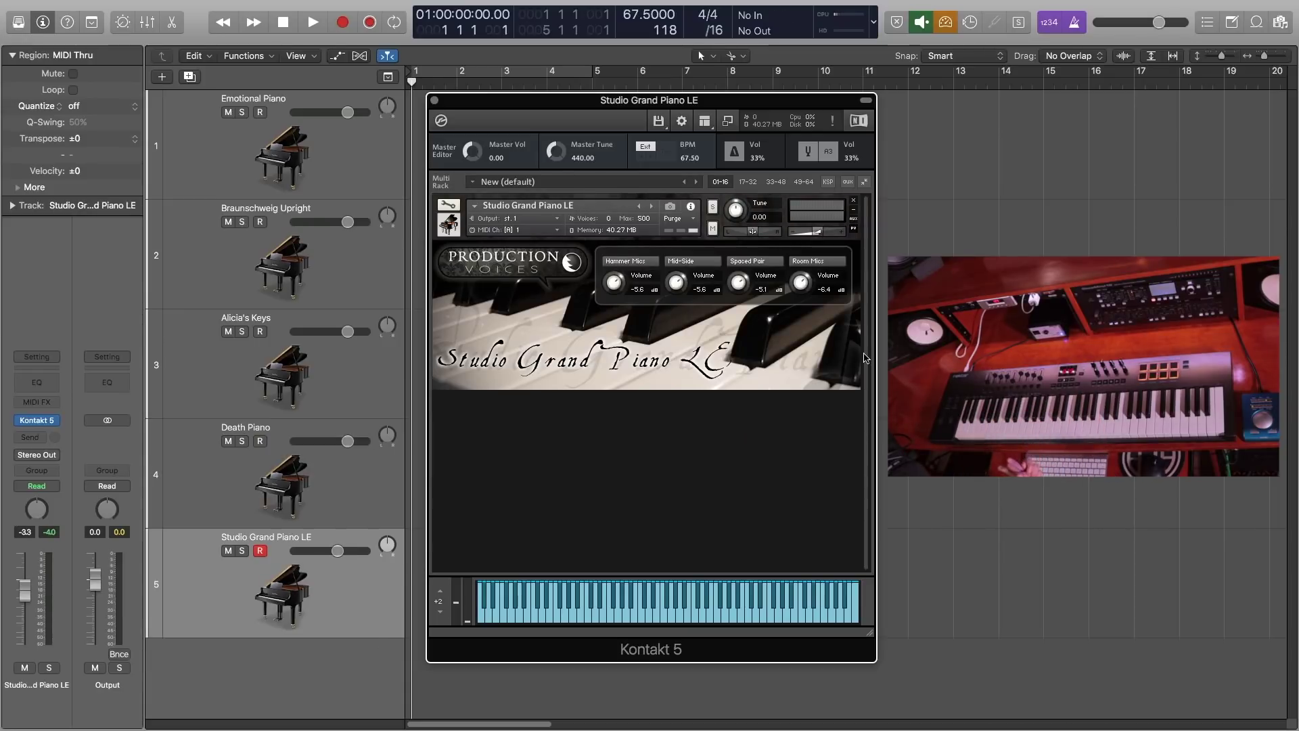